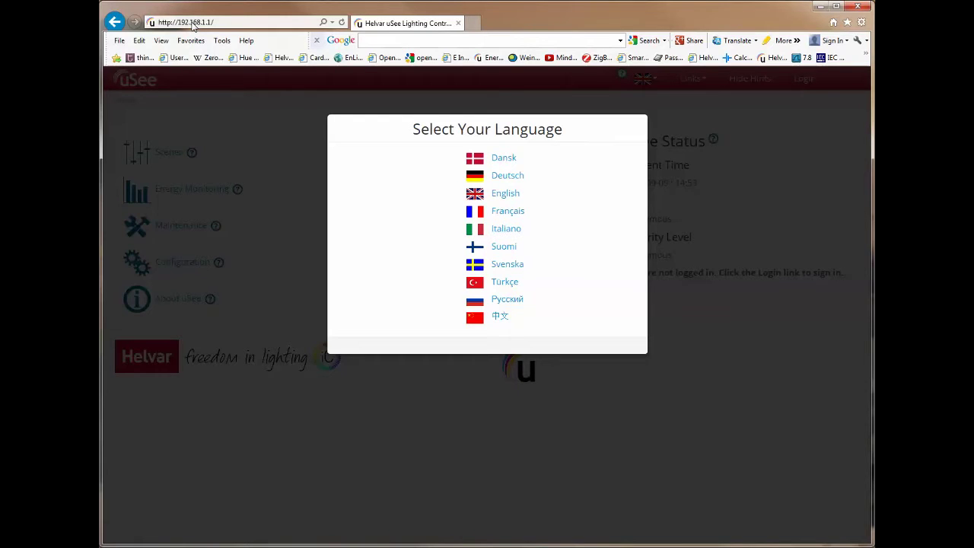
# Choose English as the uSee interface language.
pyautogui.click(474, 196)
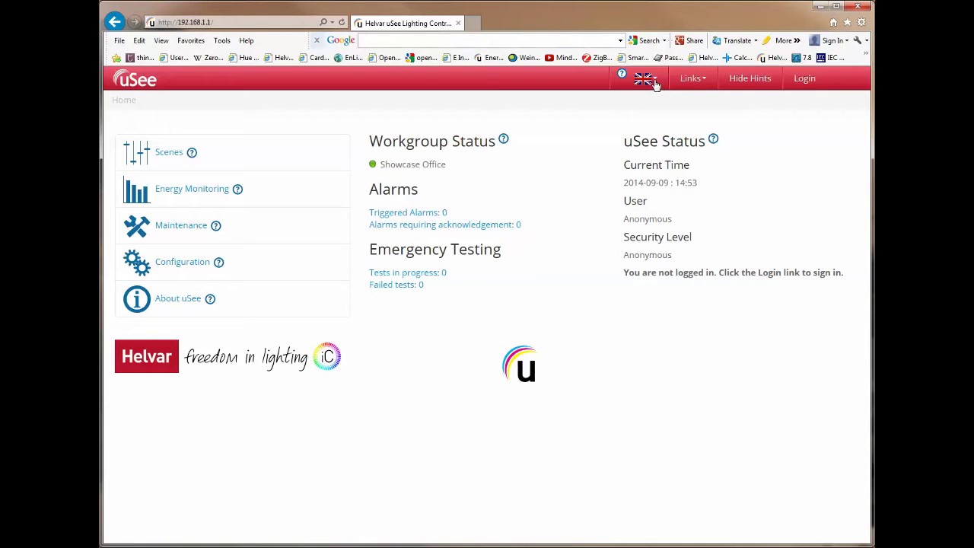
pyautogui.click(655, 82)
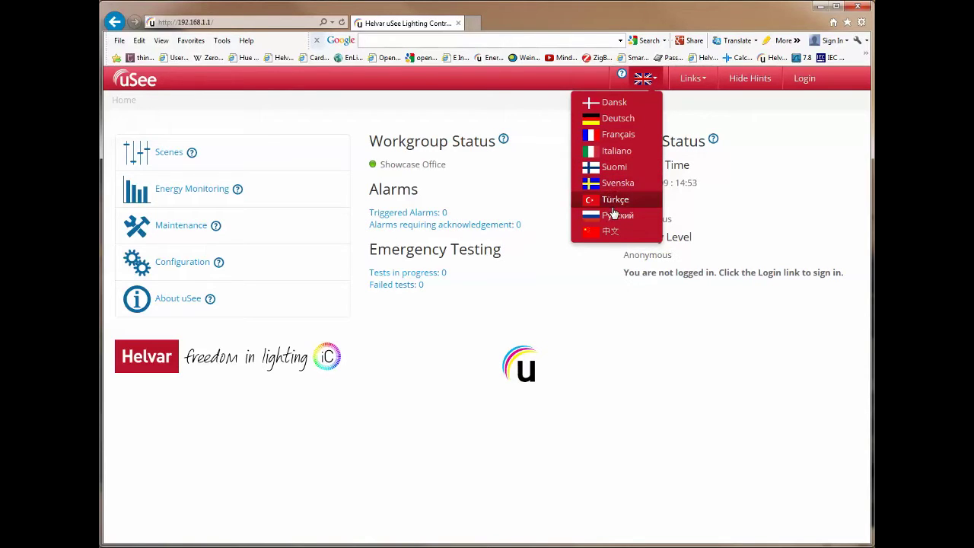
pyautogui.click(612, 122)
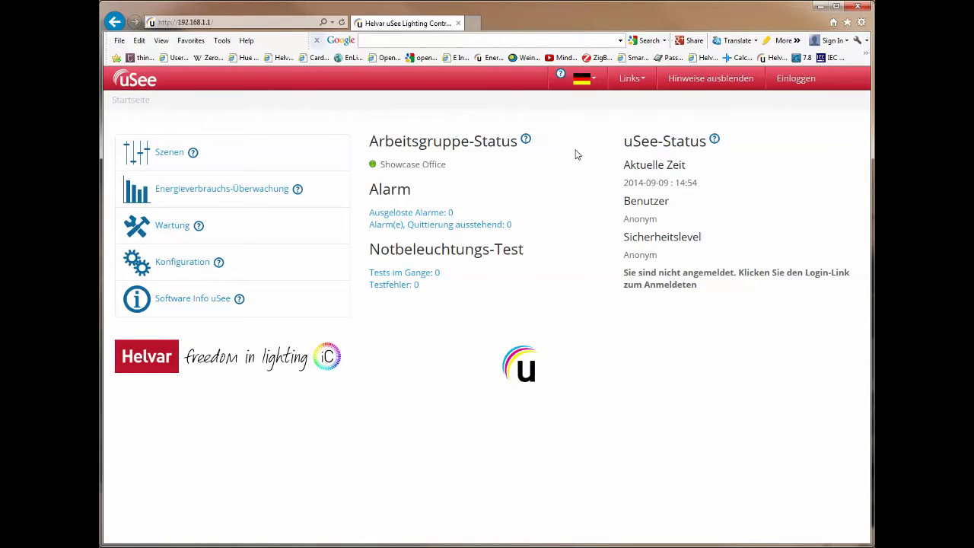
pyautogui.click(592, 84)
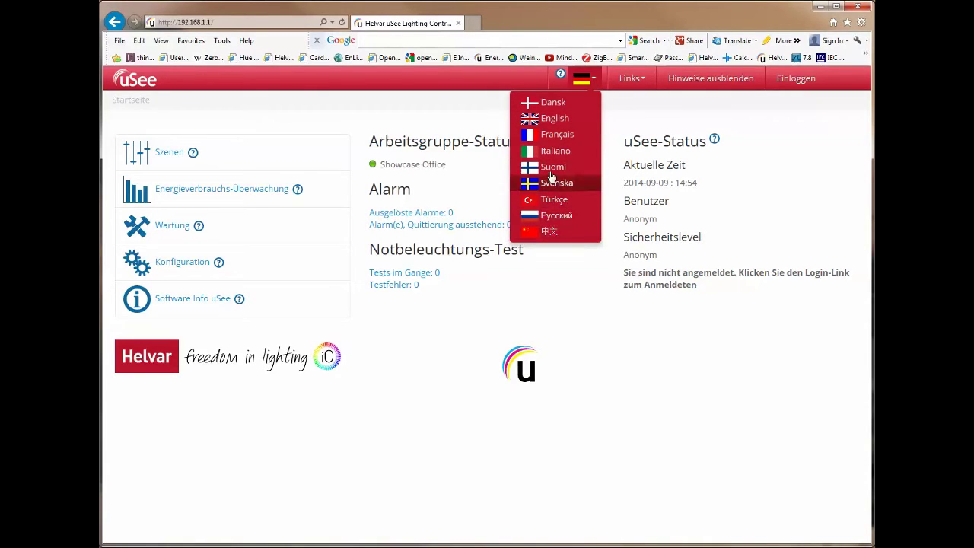
pyautogui.click(550, 123)
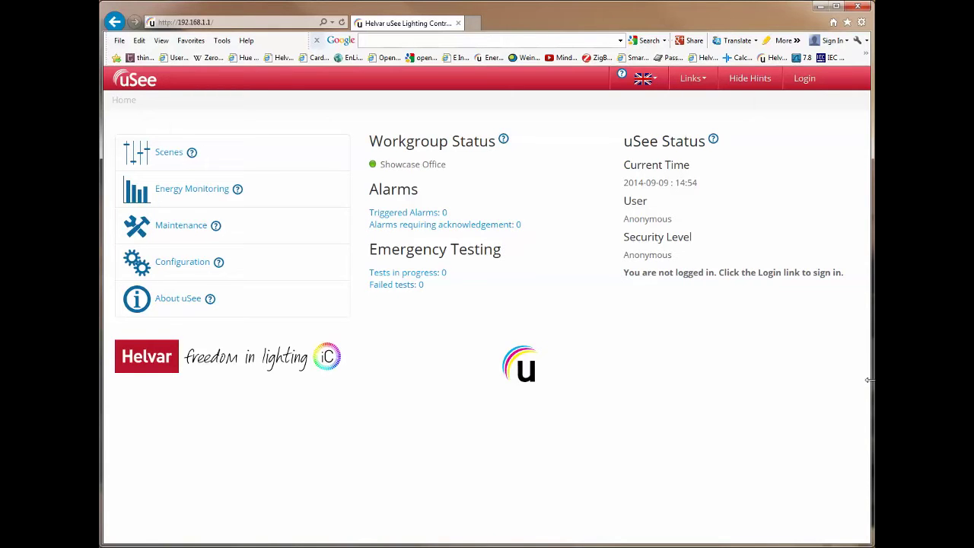
pyautogui.moveTo(870, 380); pyautogui.dragTo(515, 312)
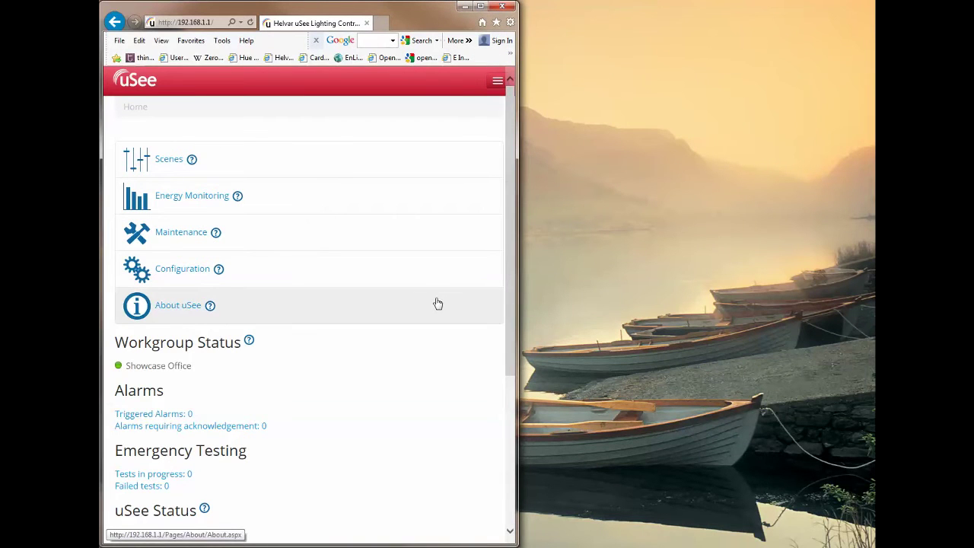
pyautogui.moveTo(511, 301); pyautogui.dragTo(530, 297)
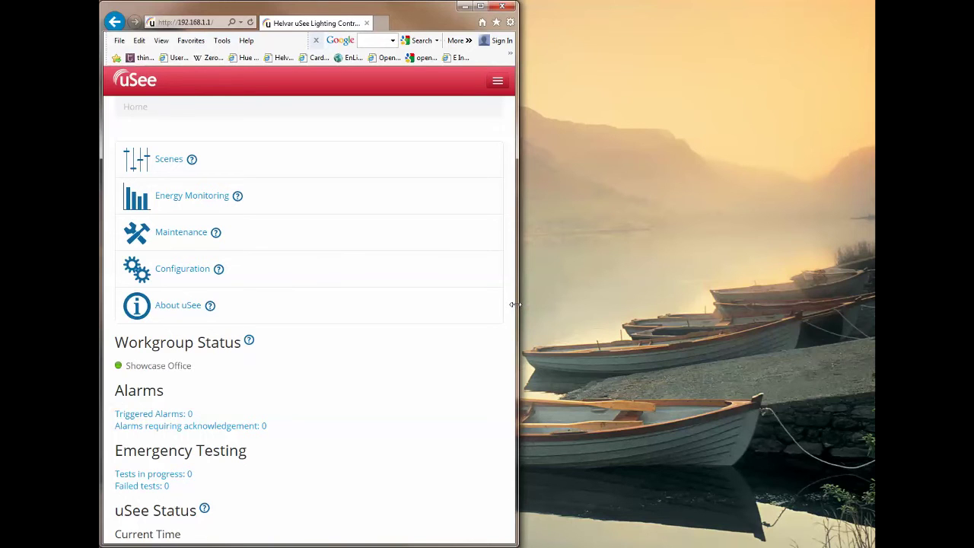
pyautogui.moveTo(515, 304); pyautogui.dragTo(864, 327)
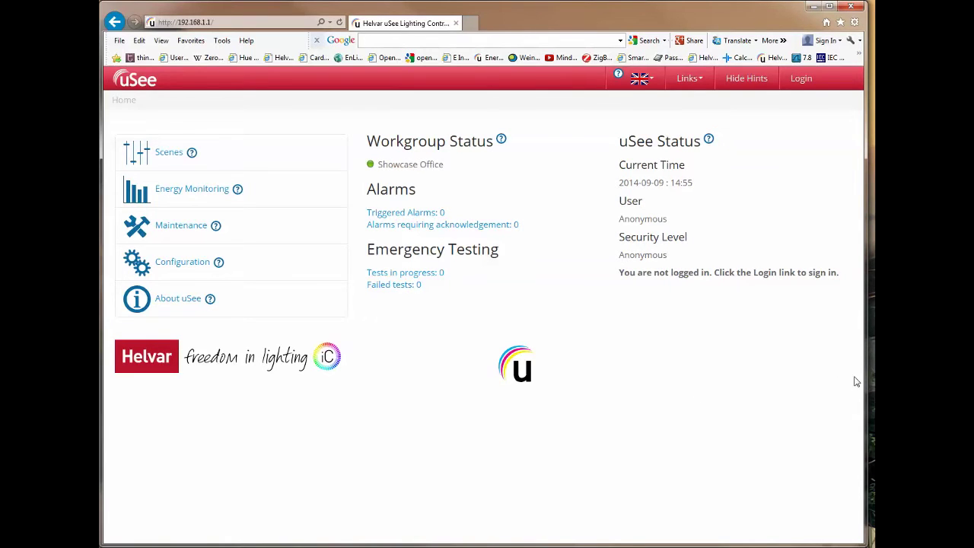
pyautogui.moveTo(866, 383); pyautogui.dragTo(874, 387)
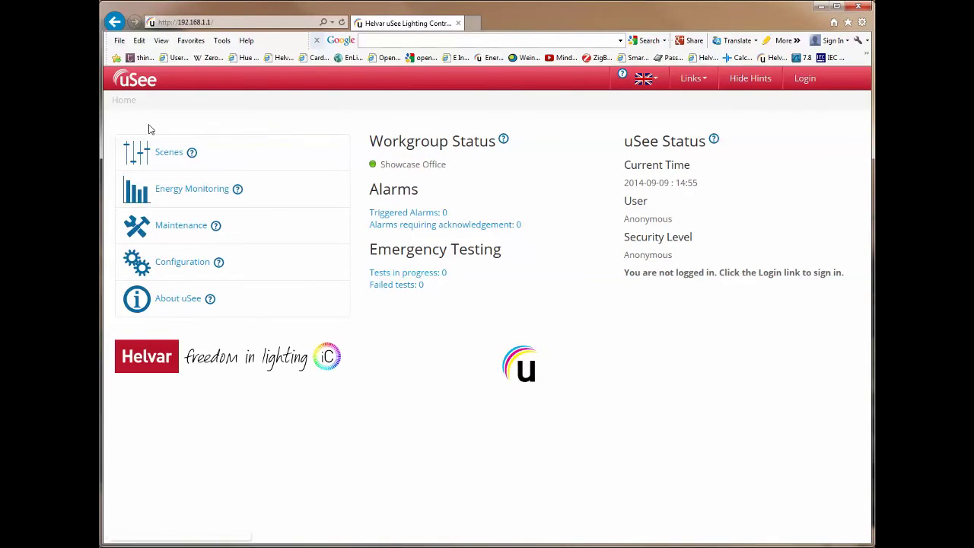
# Reload the uSee home page through the Home breadcrumb.
pyautogui.click(140, 85)
# Go to the Restricted Access login page from the header's Login link.
pyautogui.click(805, 80)
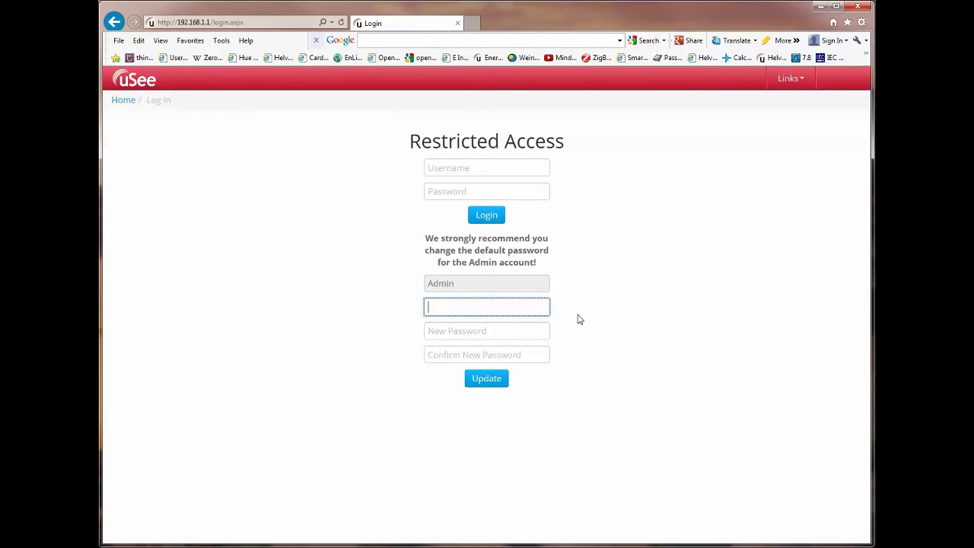
# Change the Admin password by entering the current, new and confirmation passwords, then update.
pyautogui.click(446, 328)
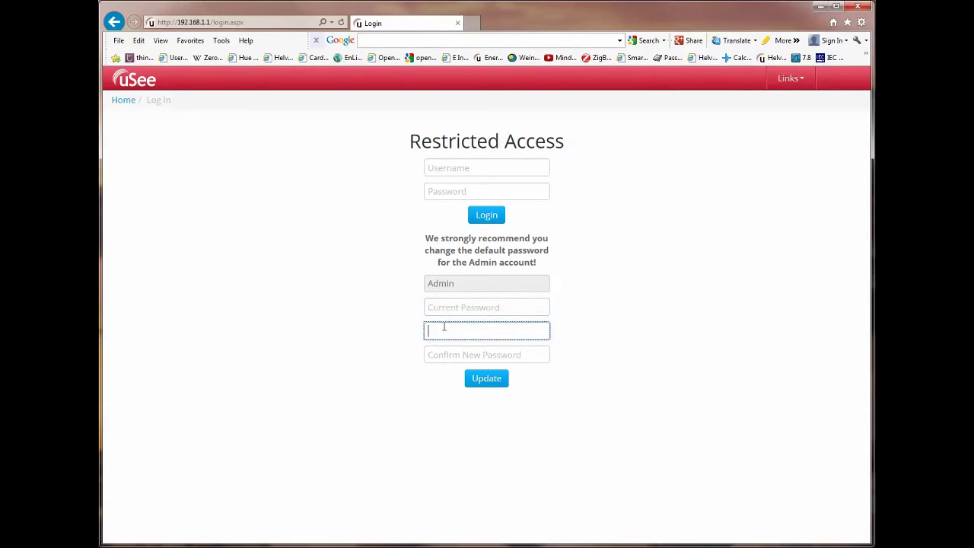
pyautogui.click(441, 307)
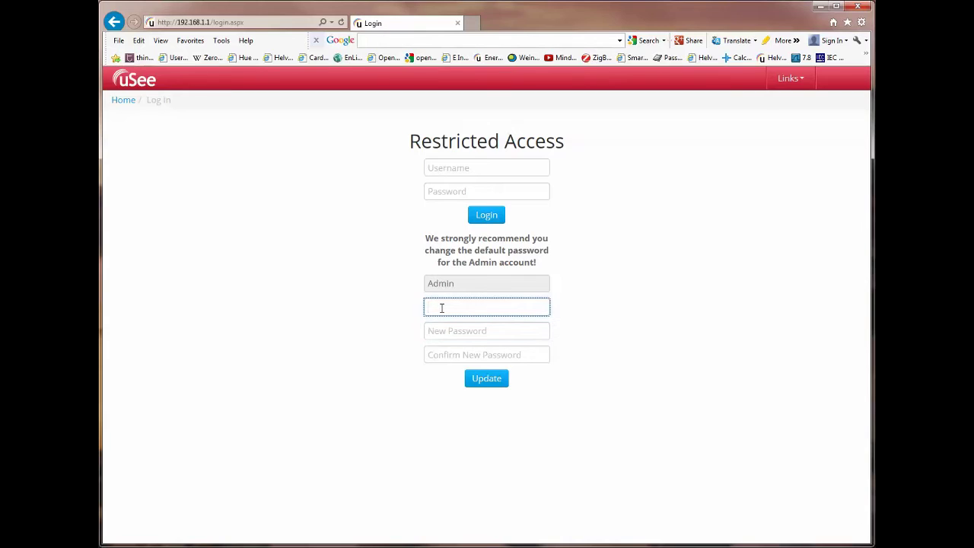
pyautogui.click(539, 309)
pyautogui.click(477, 332)
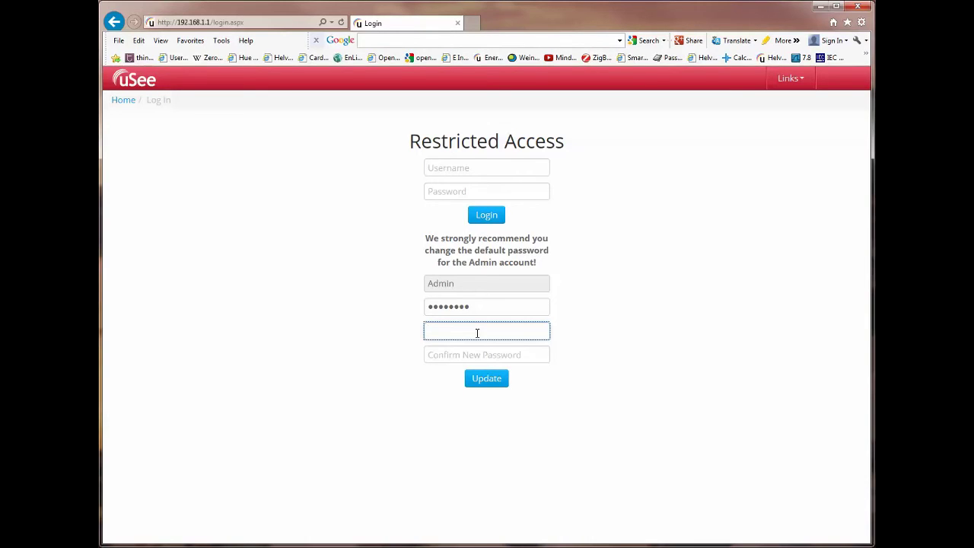
pyautogui.click(540, 332)
pyautogui.click(438, 355)
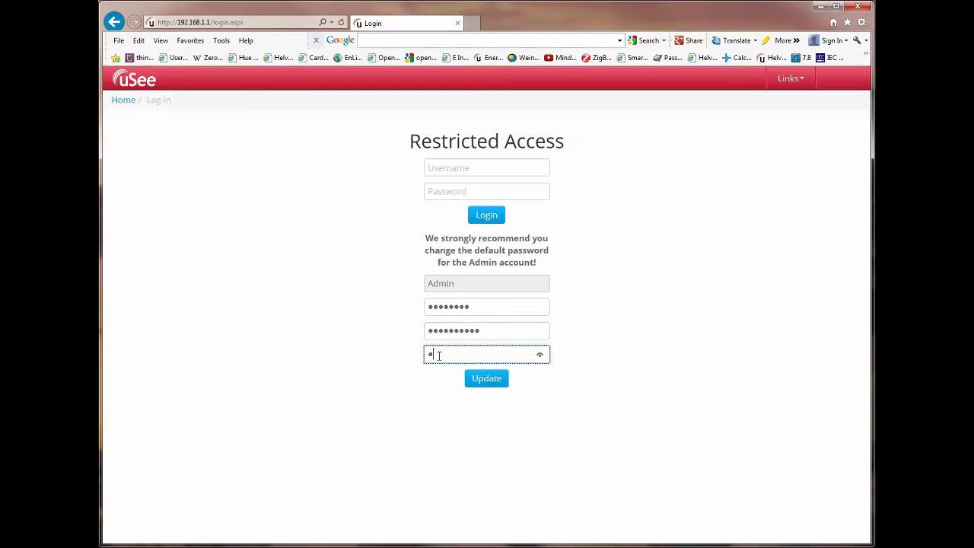
pyautogui.click(487, 381)
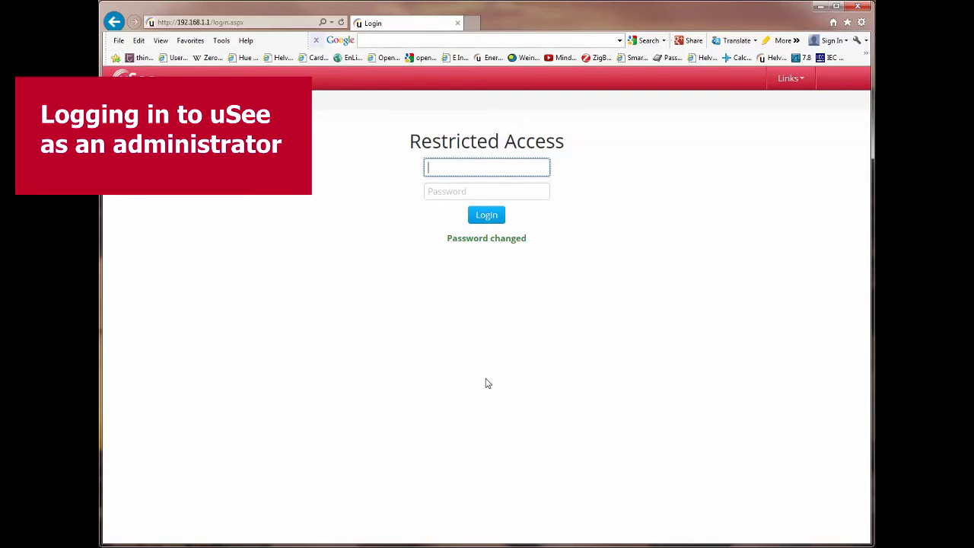
# Log in to uSee with username admin and the account password.
pyautogui.write('admin')
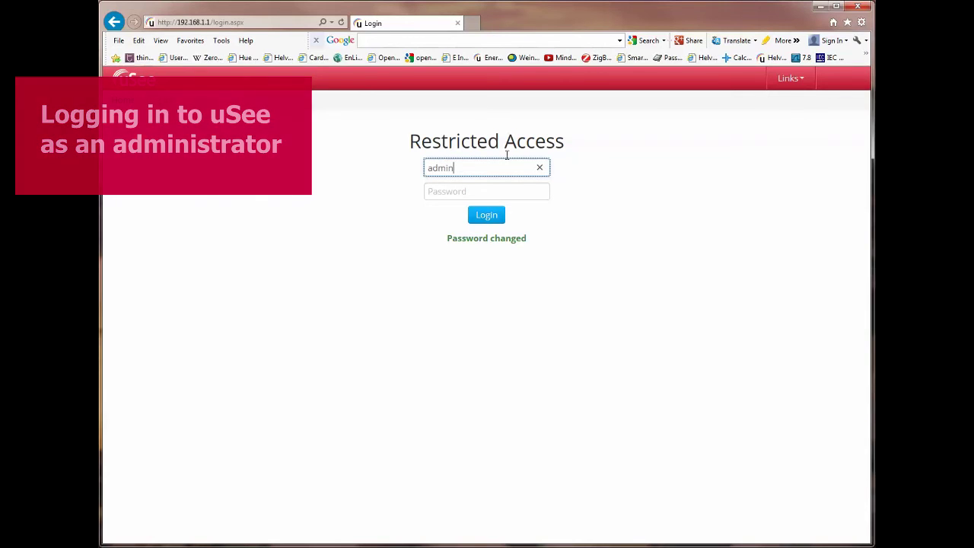
pyautogui.click(461, 190)
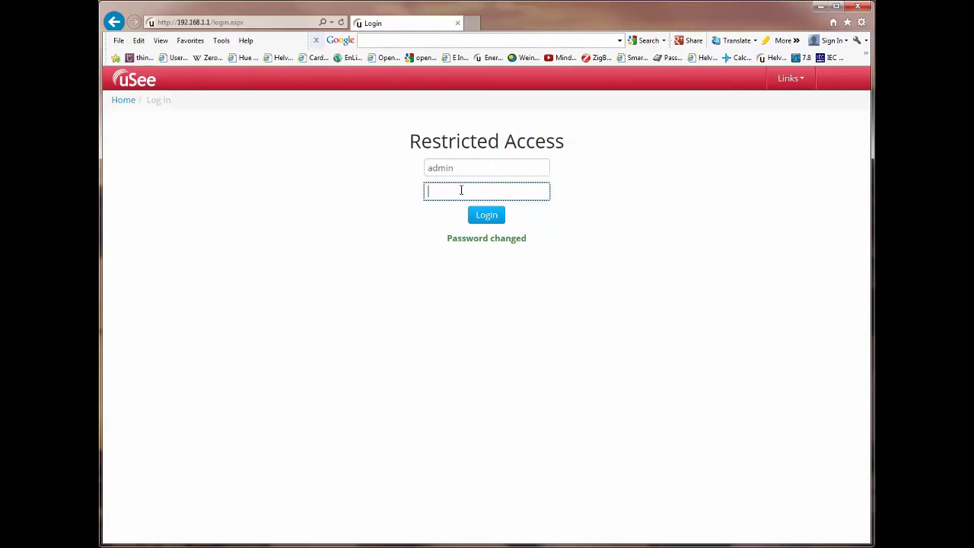
pyautogui.click(487, 216)
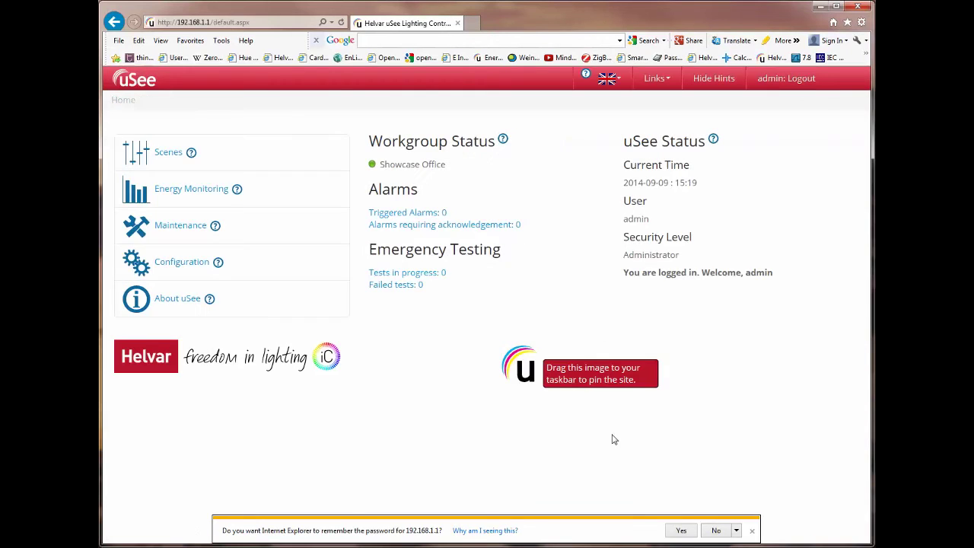
# Decline Internet Explorer's offer to remember the password and open Configuration.
pyautogui.click(712, 531)
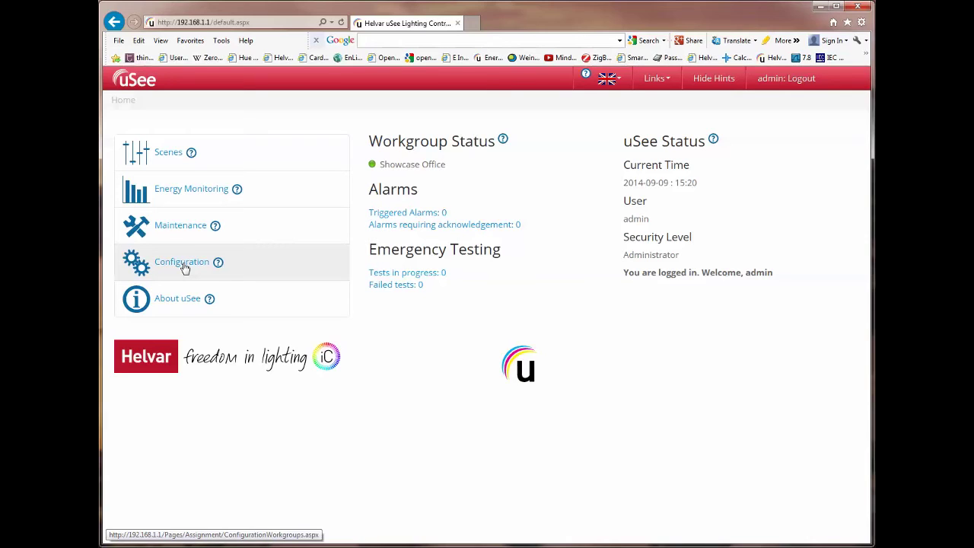
pyautogui.click(183, 264)
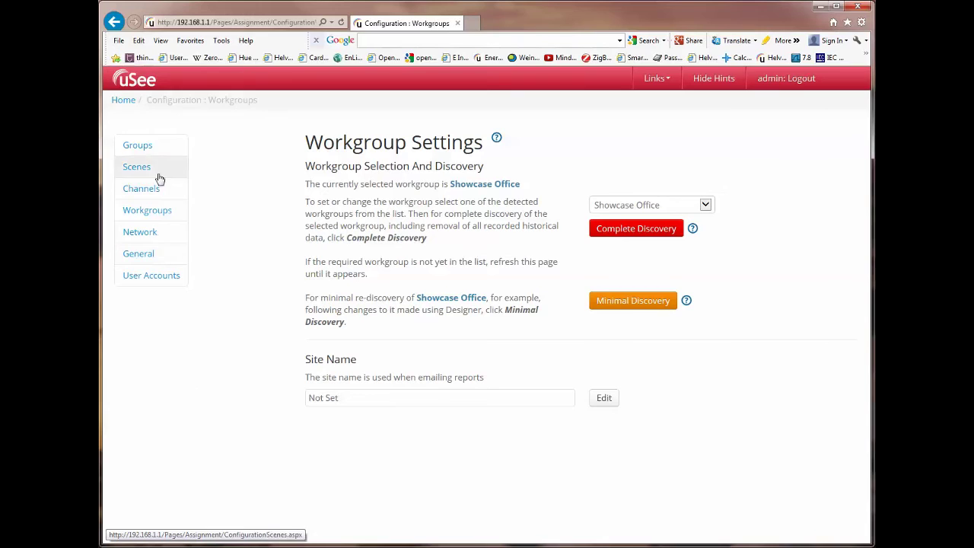
# Open the User Accounts page from the configuration menu.
pyautogui.click(152, 275)
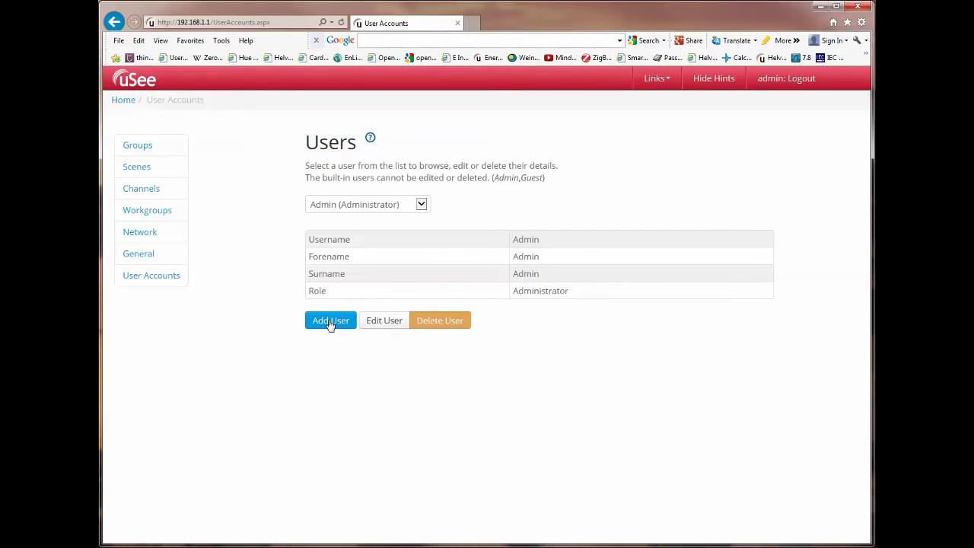
# Start a new user account and enter its username, forename and surname.
pyautogui.click(330, 321)
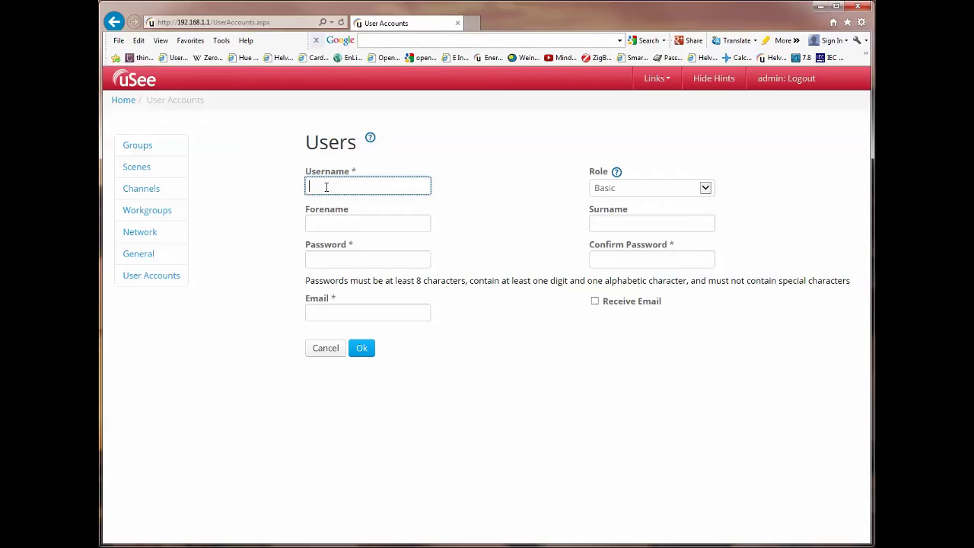
pyautogui.write('bgates')
pyautogui.click(326, 223)
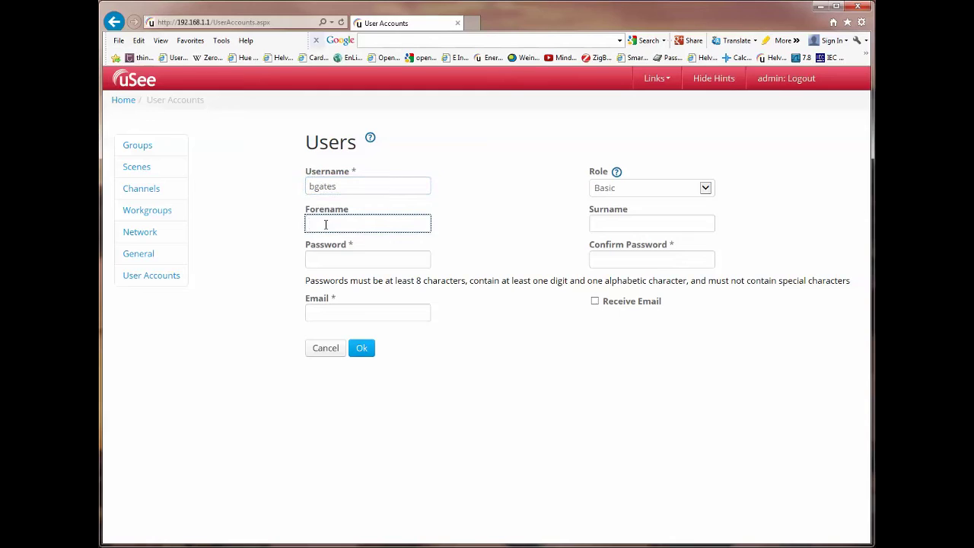
pyautogui.write('William')
pyautogui.press('Tab')
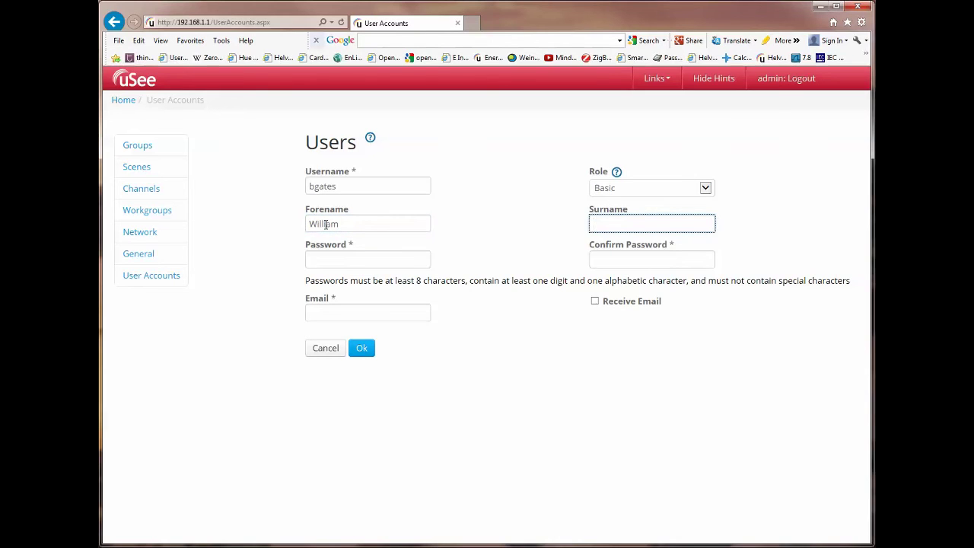
pyautogui.write('Gates')
# Enter and confirm the user's password, add their e-mail address, and save the Basic user.
pyautogui.click(334, 260)
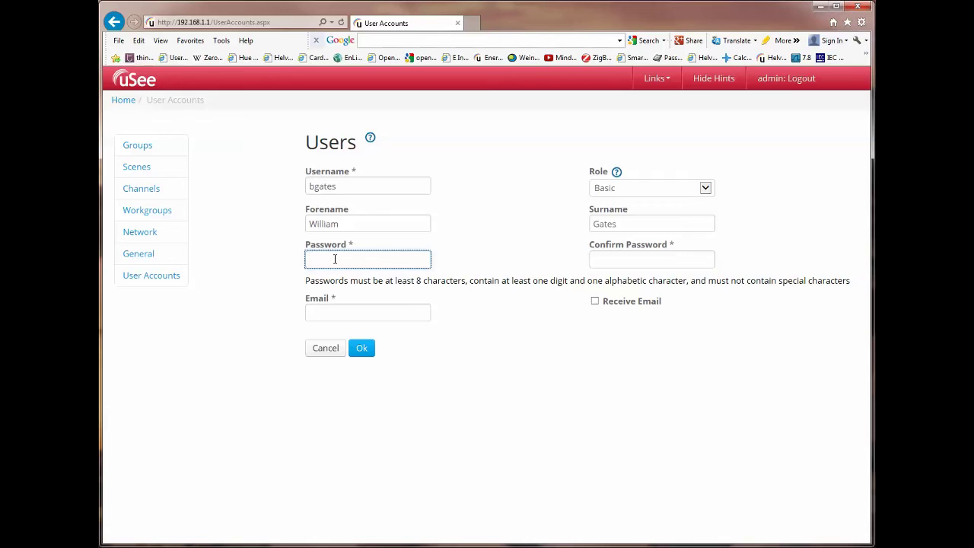
pyautogui.write('••••••••')
pyautogui.click(421, 261)
pyautogui.click(606, 260)
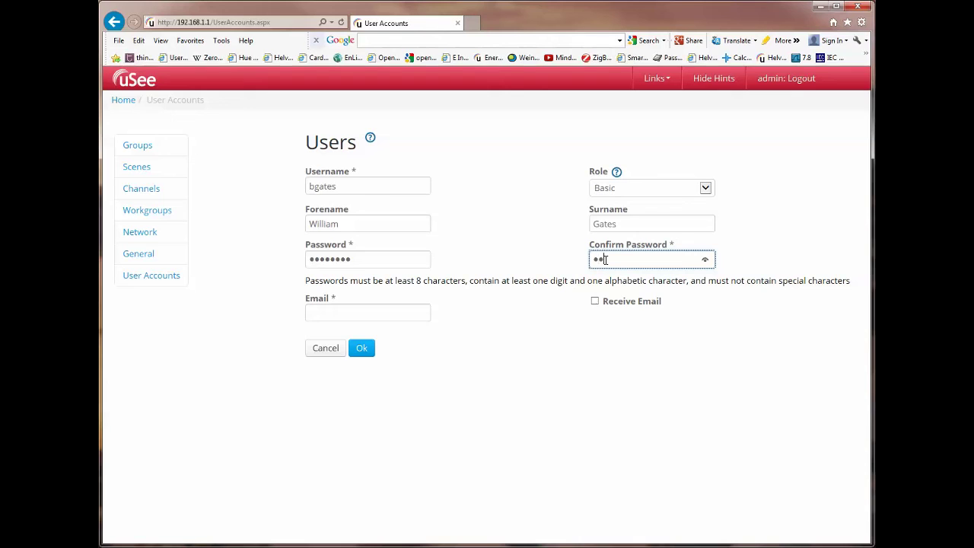
pyautogui.click(342, 312)
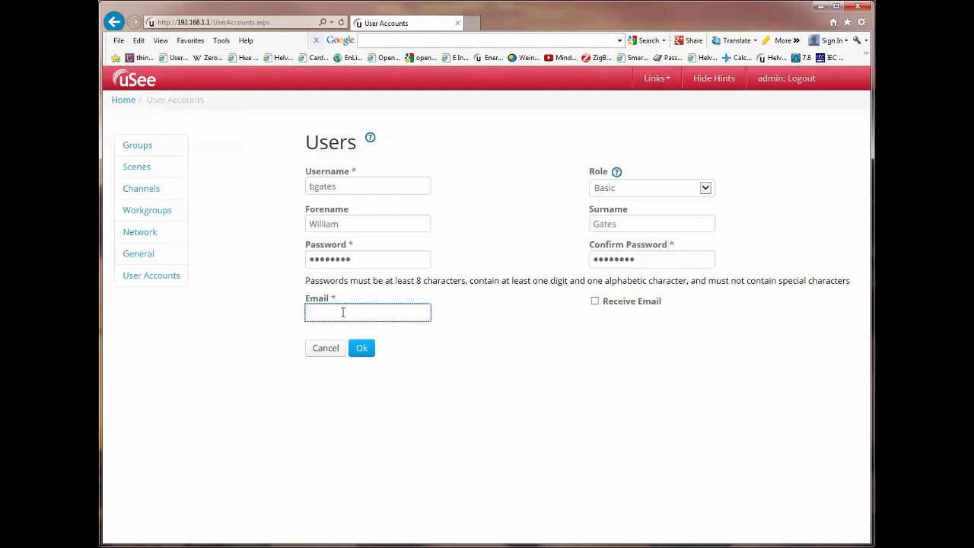
pyautogui.click(362, 350)
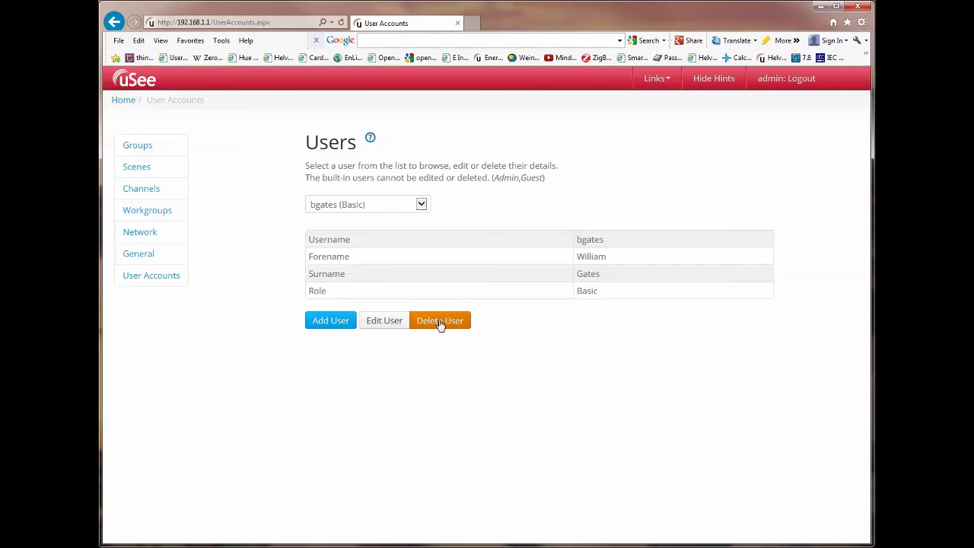
# Switch the user dropdown to Admin, then back to the new Basic user.
pyautogui.click(421, 205)
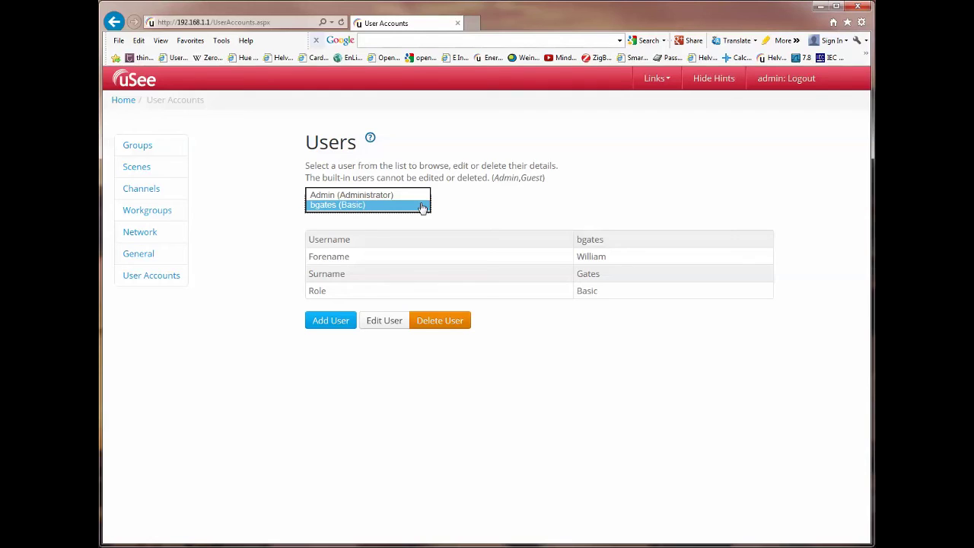
pyautogui.click(373, 196)
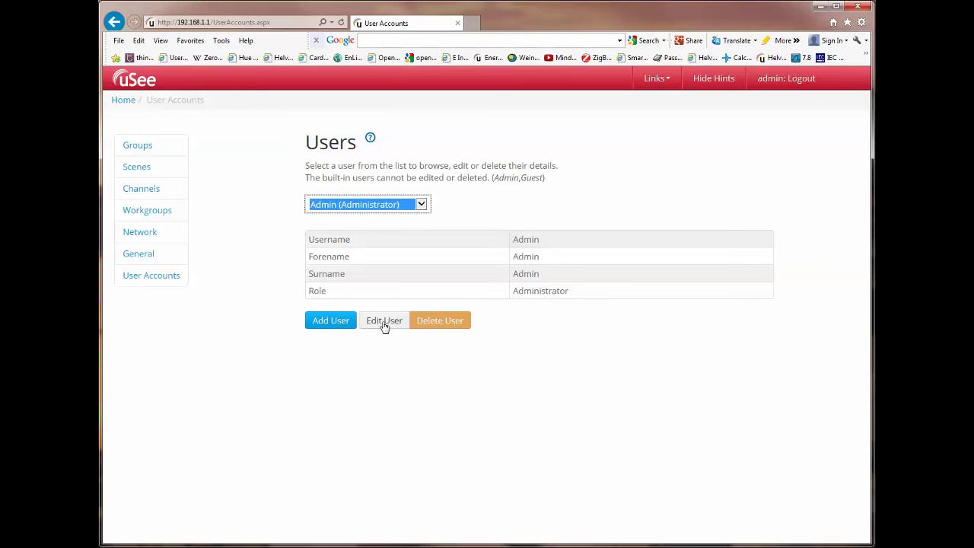
pyautogui.click(419, 217)
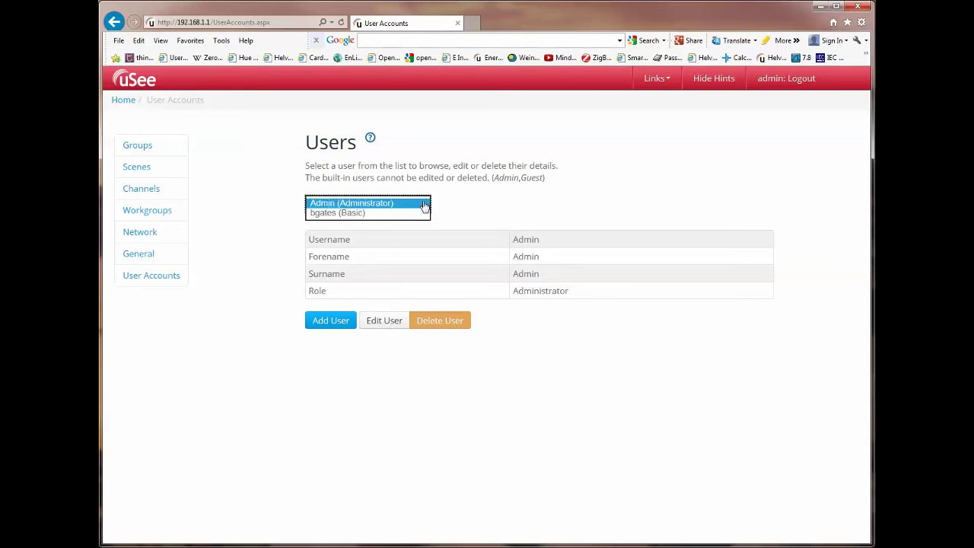
pyautogui.click(335, 219)
# Edit the Basic user, change its forename to the short nickname form, and save.
pyautogui.click(382, 322)
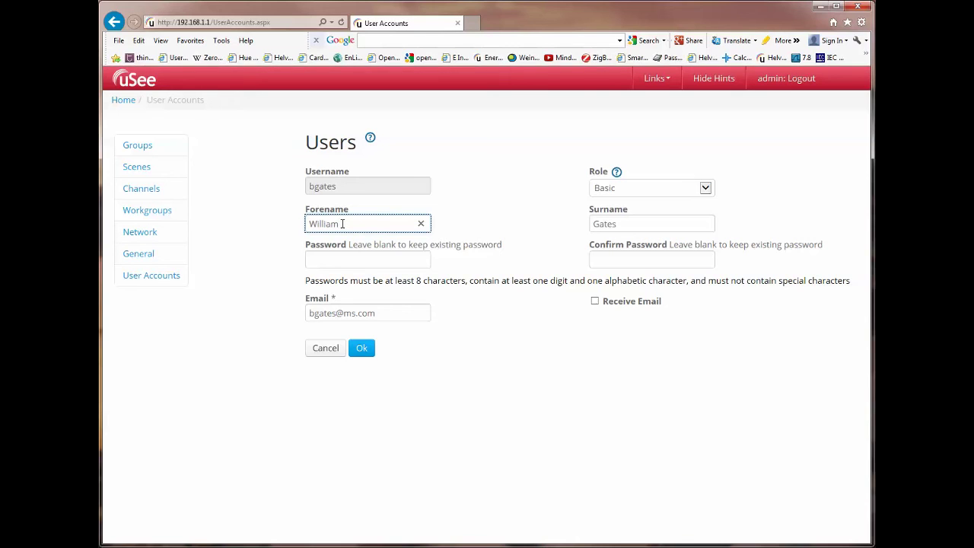
pyautogui.press('BackSpace')
pyautogui.press('BackSpace')
pyautogui.press('BackSpace')
pyautogui.press('BackSpace')
pyautogui.press('BackSpace')
pyautogui.press('BackSpace')
pyautogui.press('BackSpace')
pyautogui.write('Bill')
pyautogui.click(361, 348)
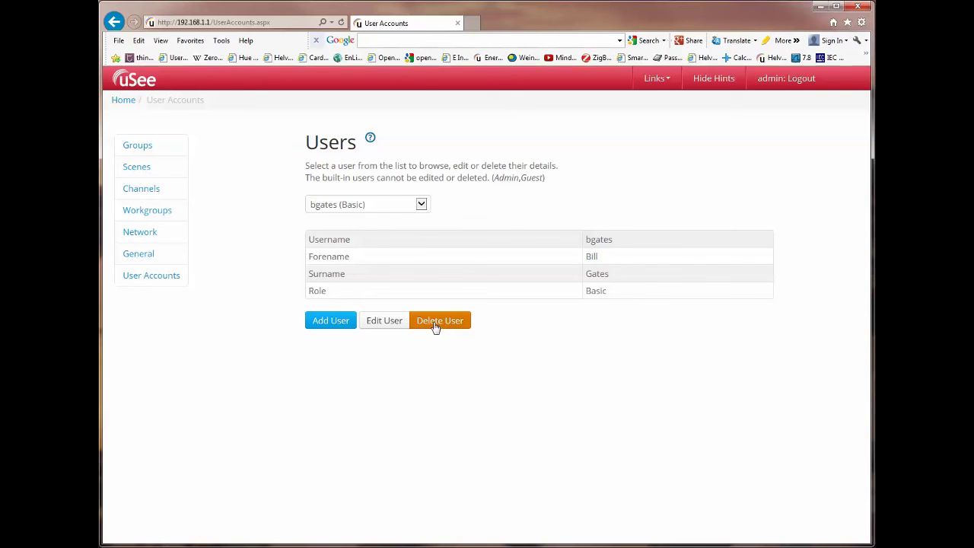
# Switch the Users page from the Admin account's details to the Basic-role user's details.
pyautogui.click(421, 205)
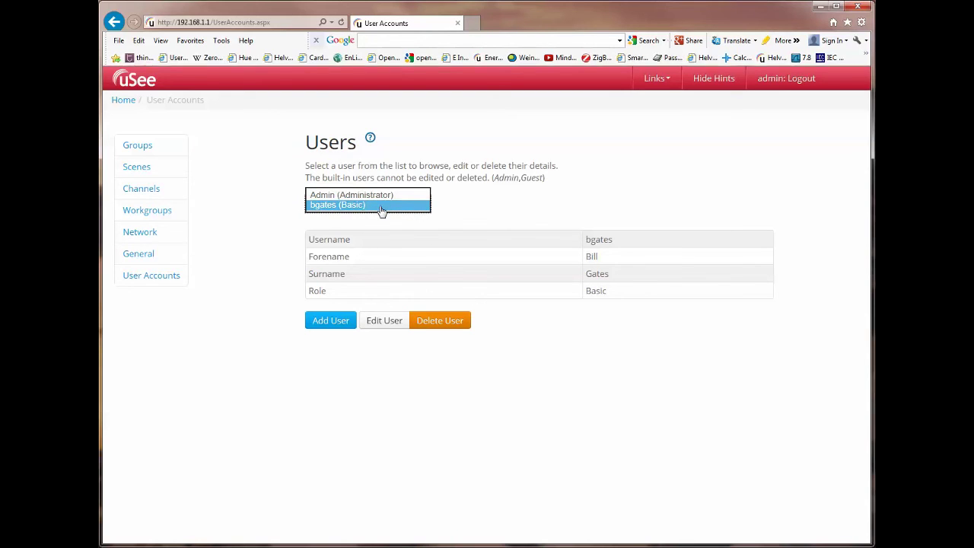
pyautogui.click(380, 196)
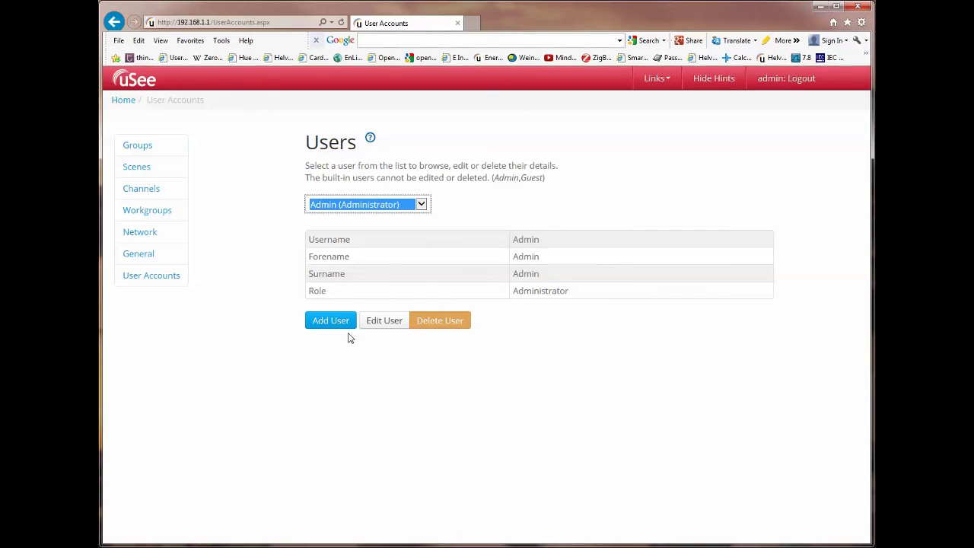
pyautogui.click(439, 322)
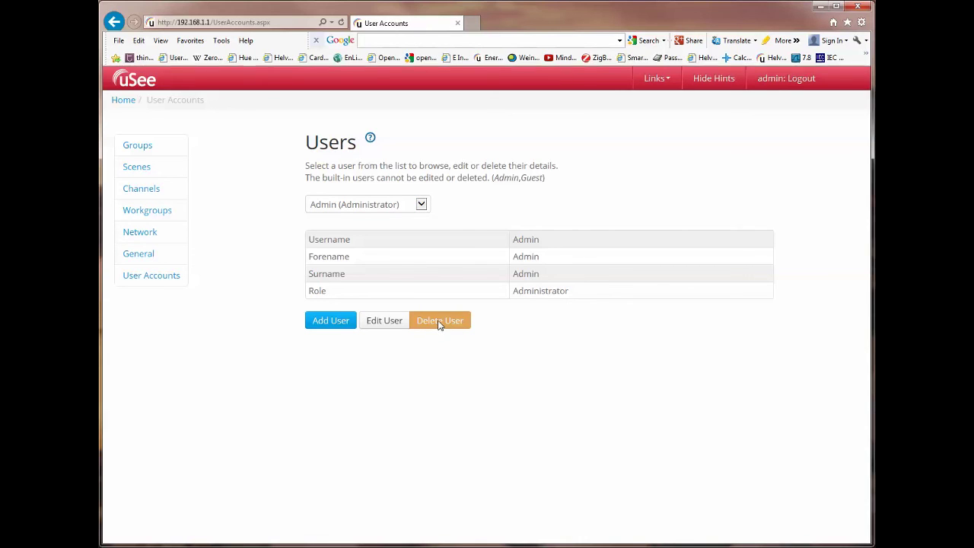
pyautogui.click(421, 205)
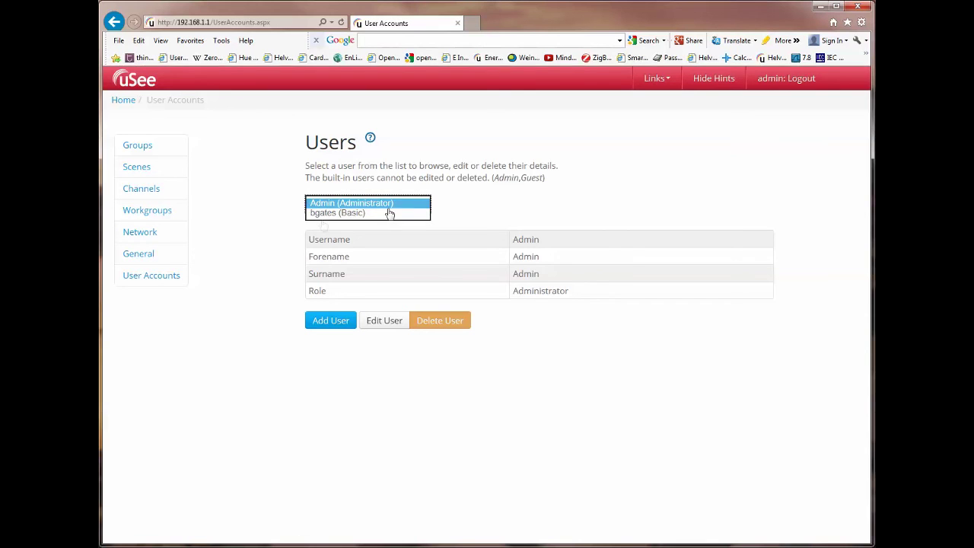
pyautogui.click(333, 216)
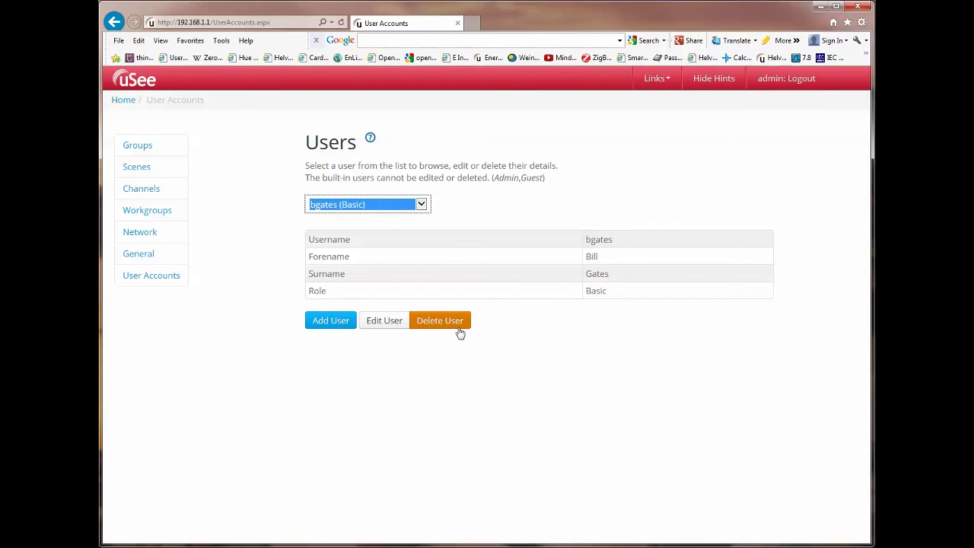
pyautogui.click(438, 322)
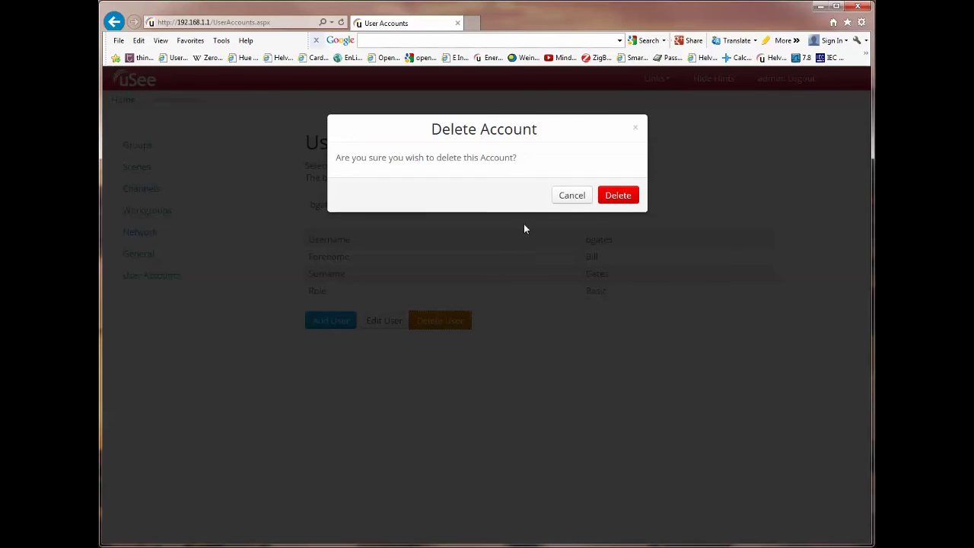
pyautogui.click(573, 198)
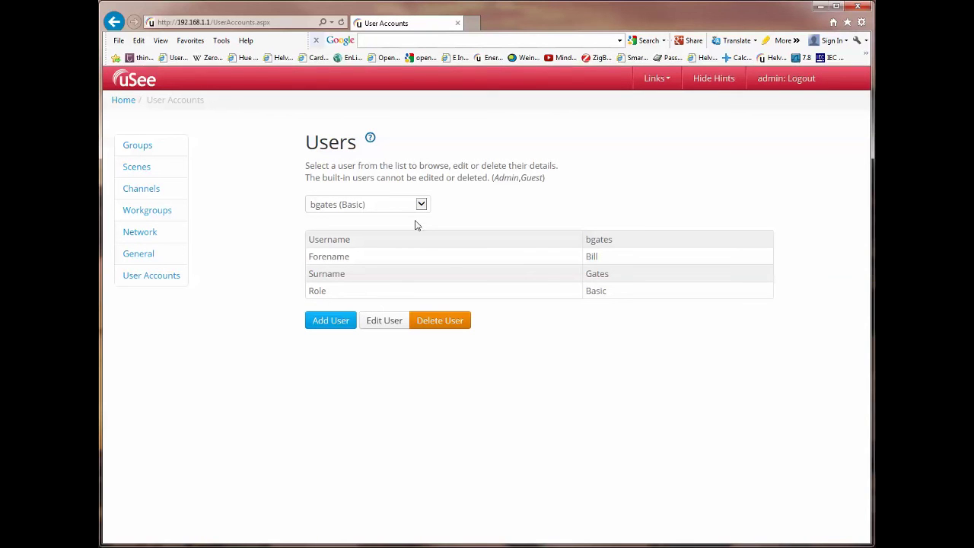
pyautogui.click(333, 326)
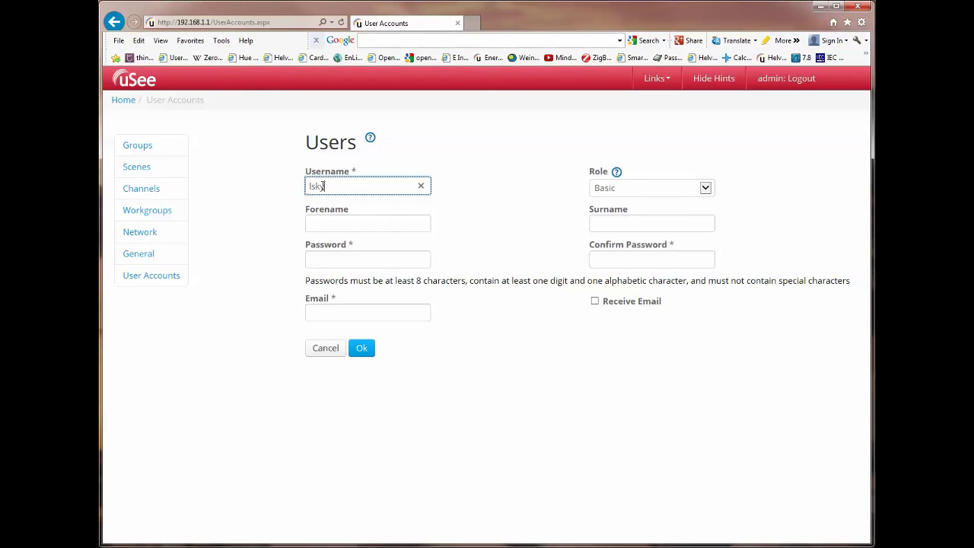
# Enter the new user's username, assign the Editor role, and fill in forename and surname.
pyautogui.write('lskywalker')
pyautogui.click(705, 191)
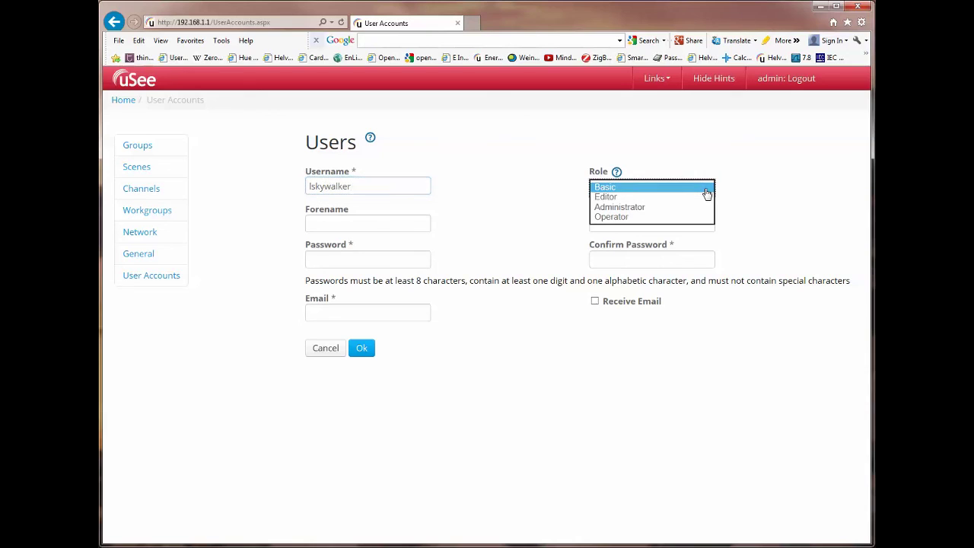
pyautogui.click(606, 197)
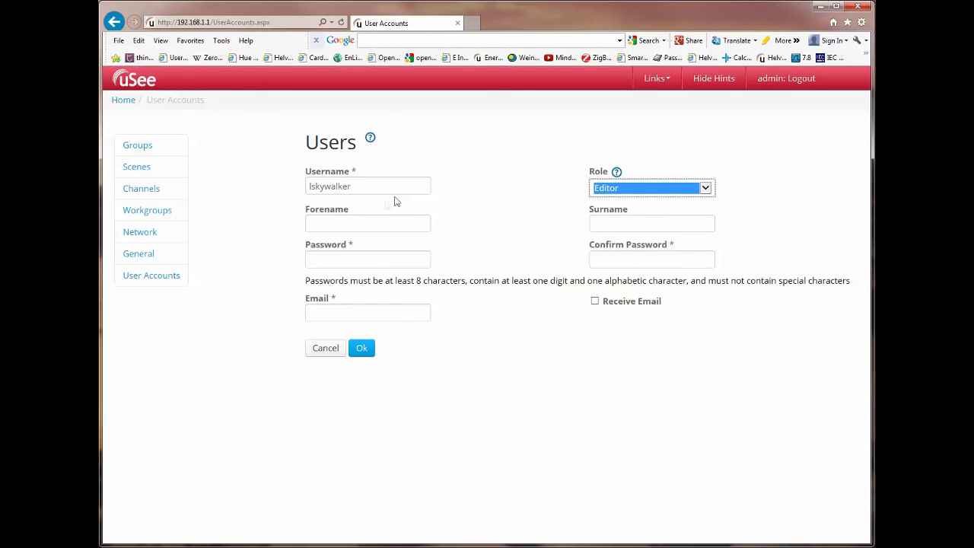
pyautogui.click(340, 226)
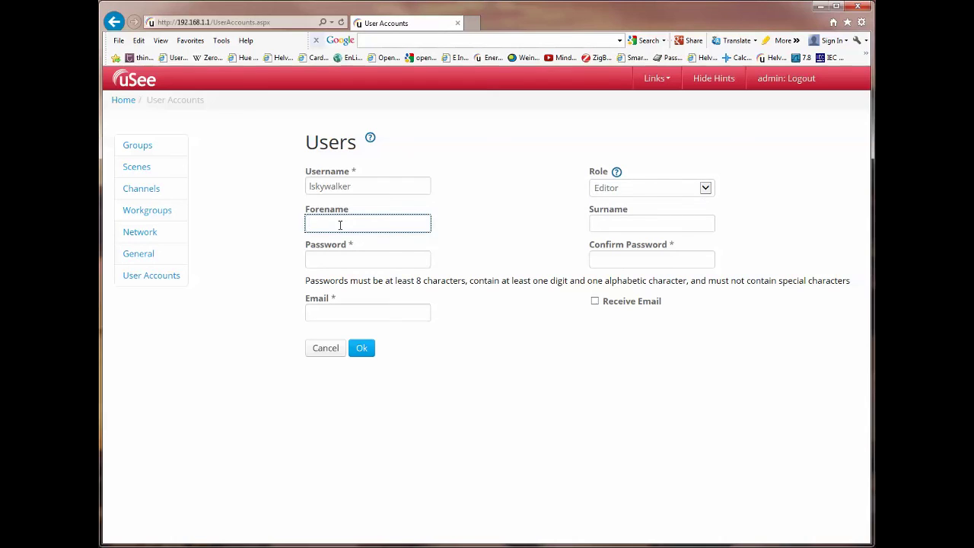
pyautogui.write('Luke')
pyautogui.press('Tab')
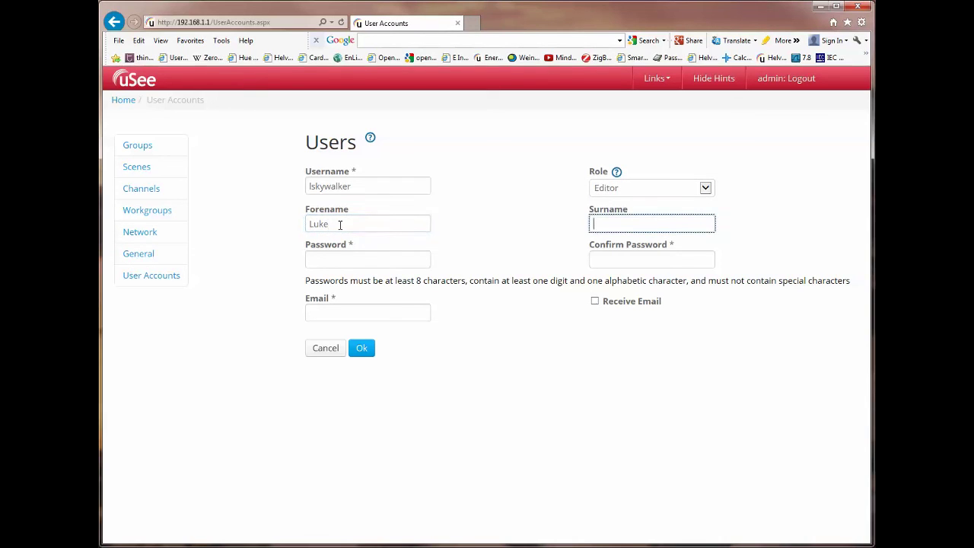
pyautogui.write('Skywalker')
# Enter the user's password, confirm it, and fill in the user's email address.
pyautogui.click(331, 258)
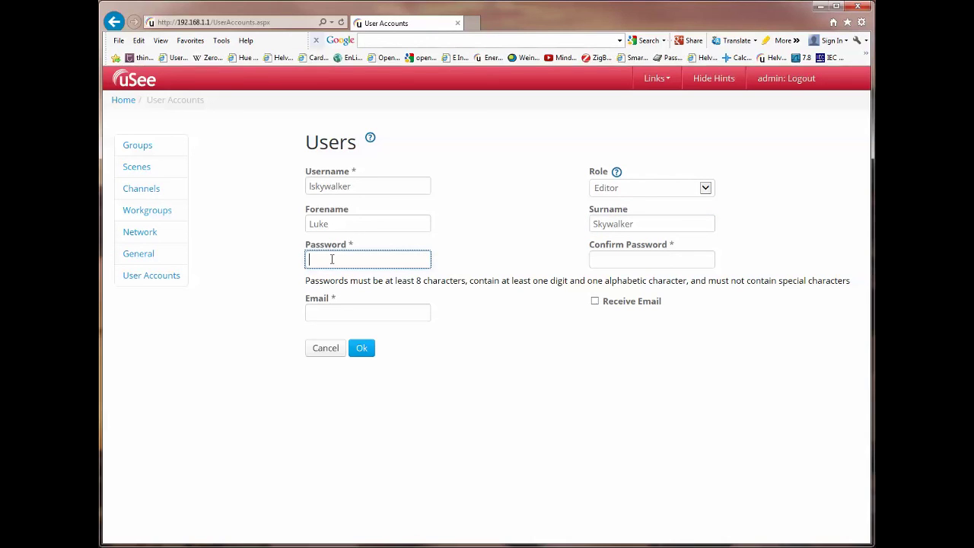
pyautogui.write('•••••••••')
pyautogui.click(420, 261)
pyautogui.click(606, 261)
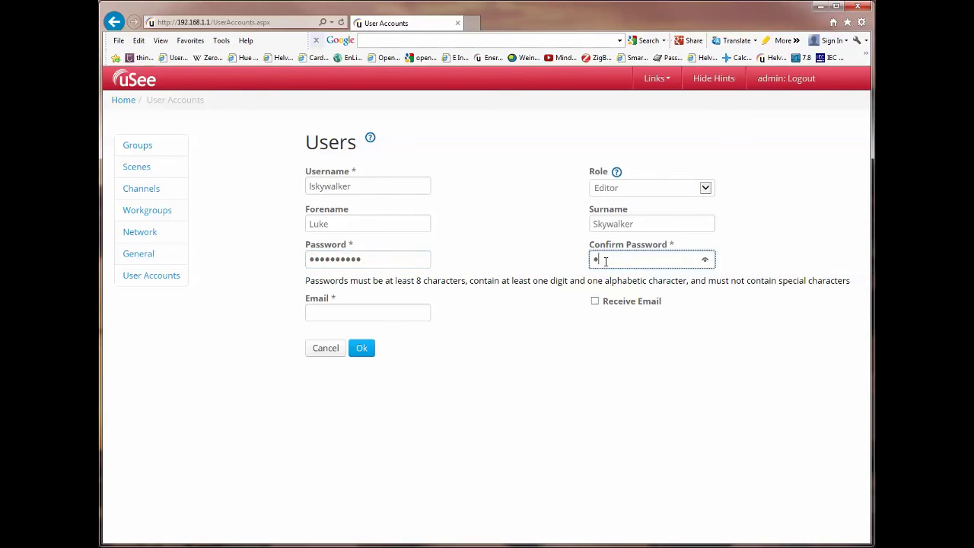
pyautogui.click(336, 312)
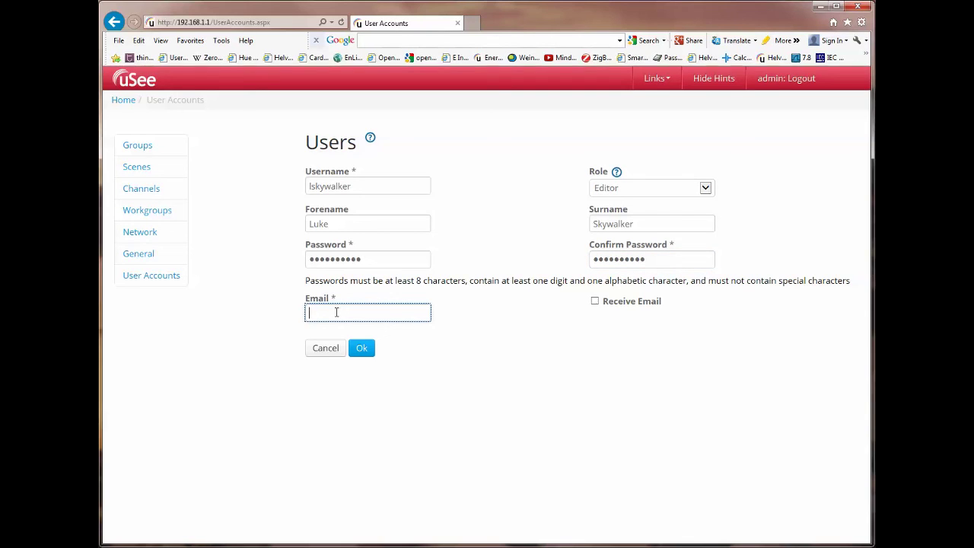
# Save the Editor user and confirm the list shows Admin, Basic and Editor accounts.
pyautogui.click(362, 348)
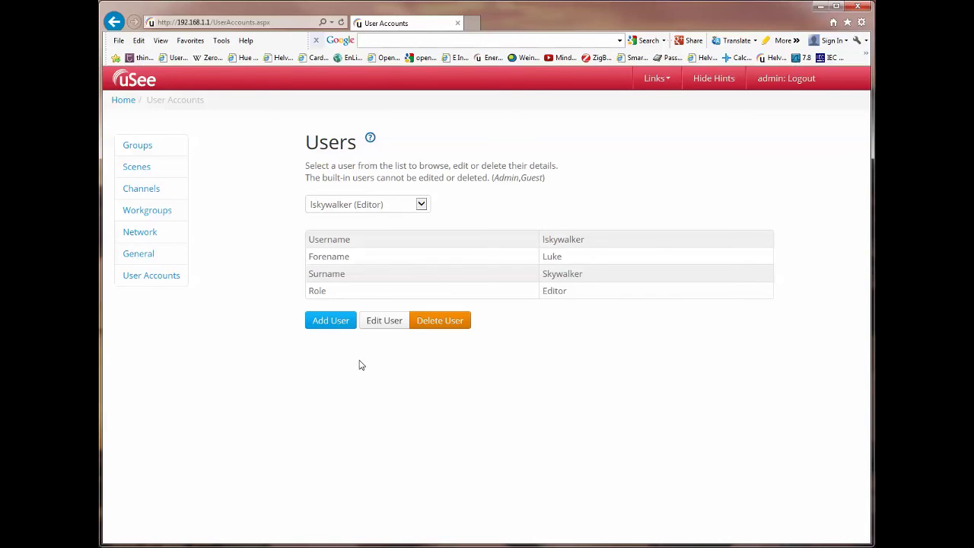
pyautogui.click(423, 207)
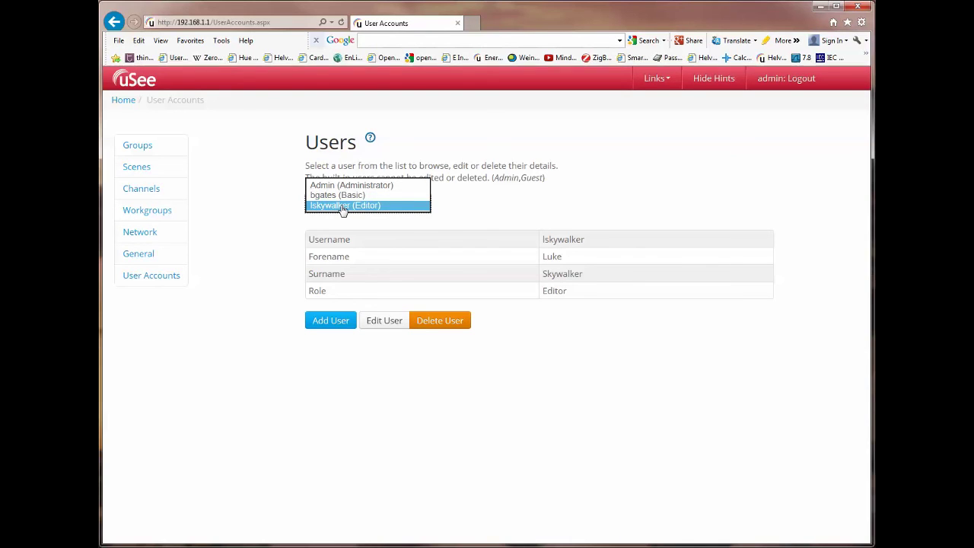
pyautogui.click(342, 209)
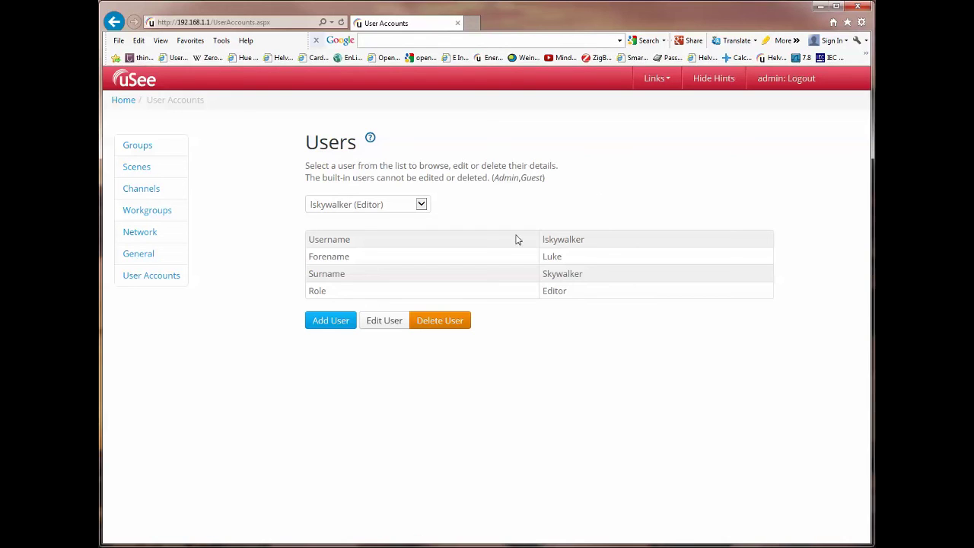
pyautogui.click(423, 207)
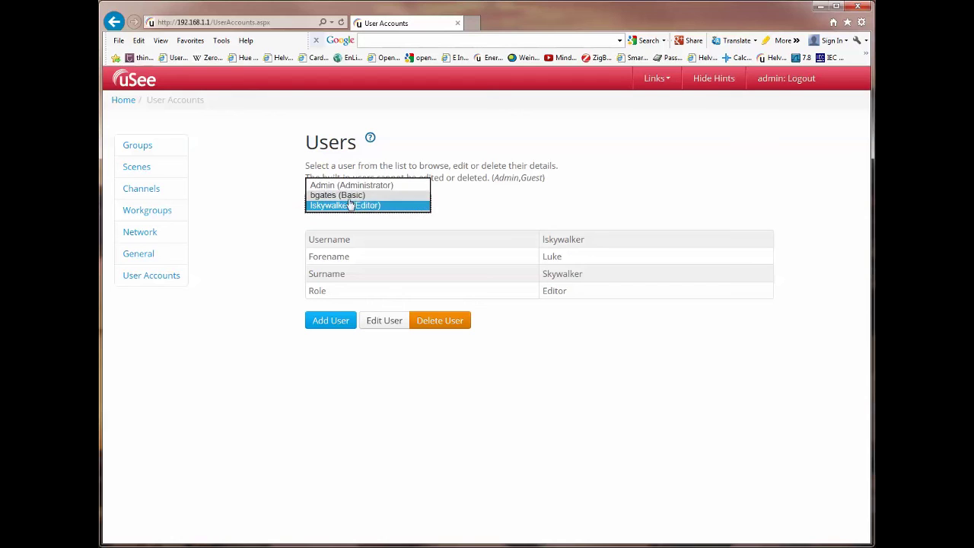